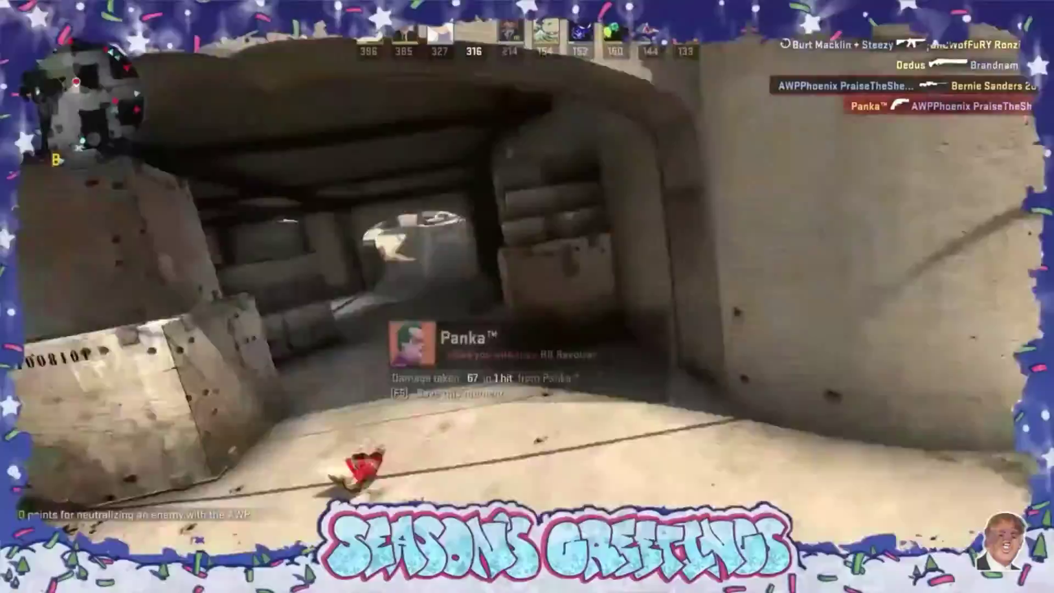
# Step: Launch Inkwire on the first phone and start sharing its screen, allowing screen capture
pyautogui.press('2')
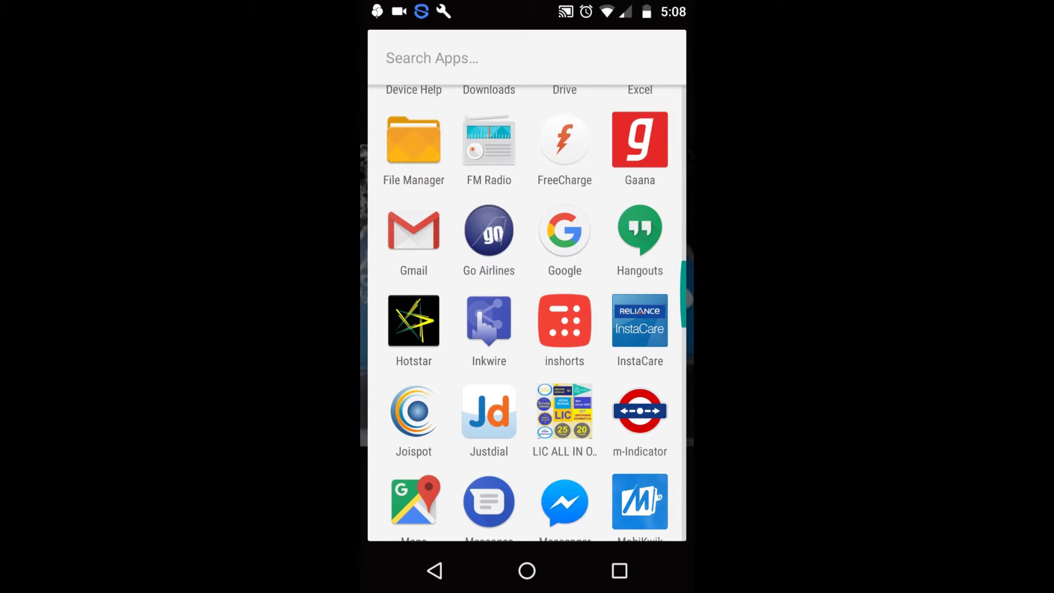
pyautogui.click(490, 322)
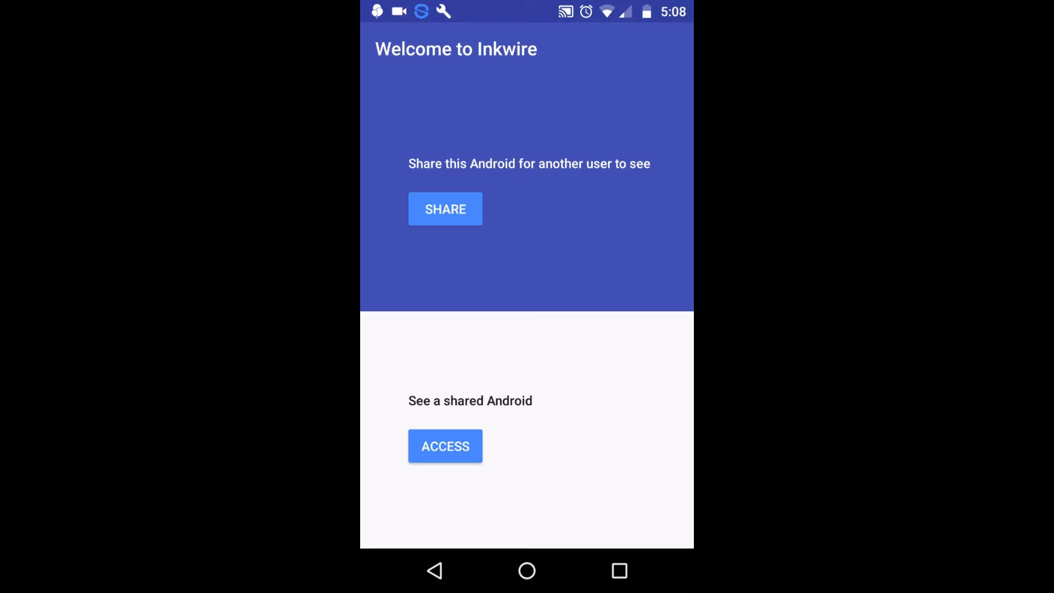
pyautogui.click(445, 210)
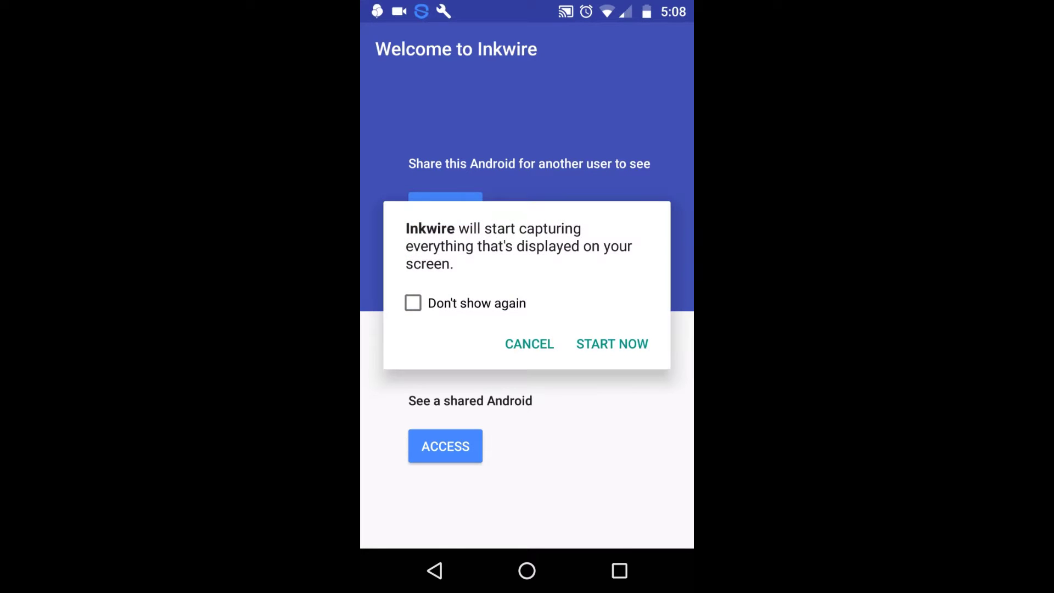
pyautogui.click(612, 344)
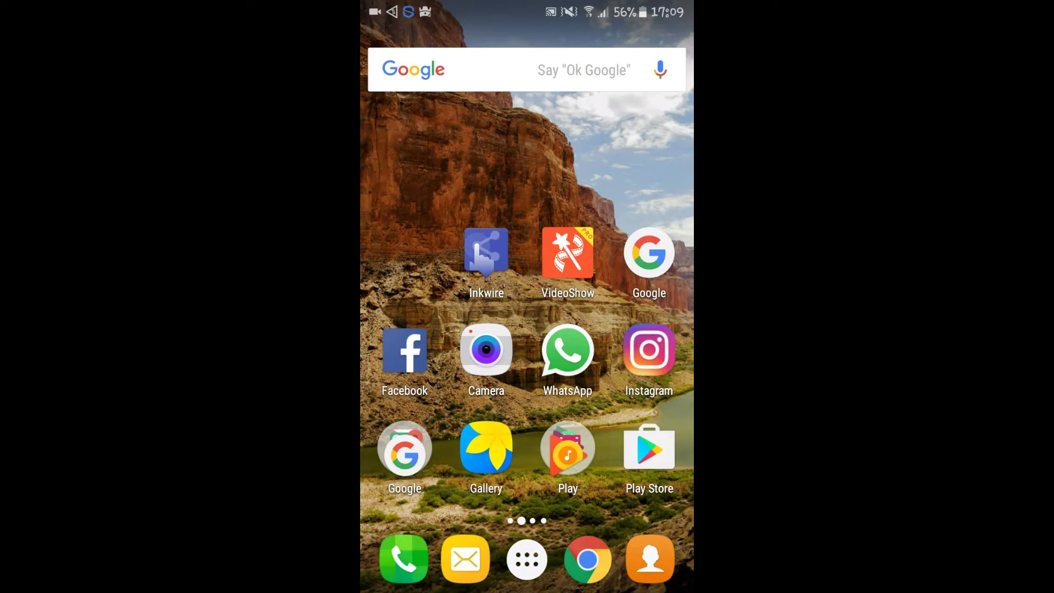
# Step: Launch Inkwire from the second phone's home screen
pyautogui.click(486, 253)
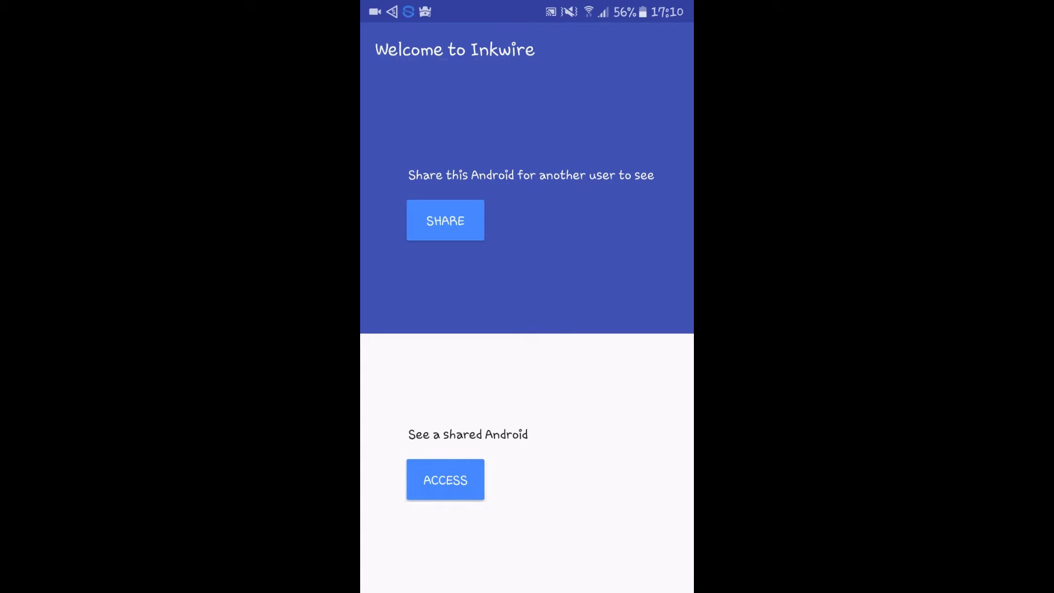
pyautogui.click(445, 480)
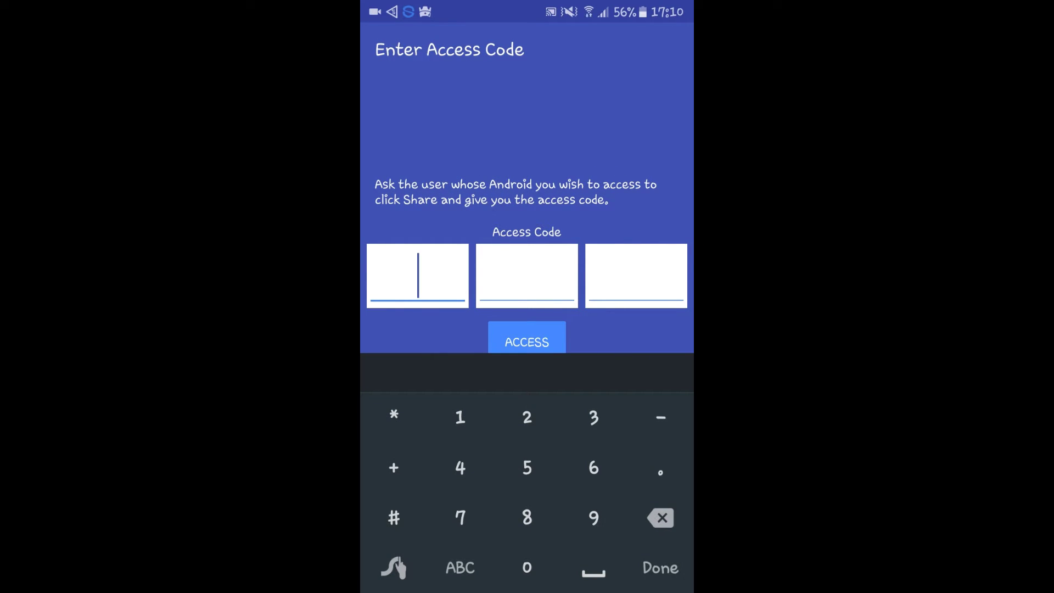
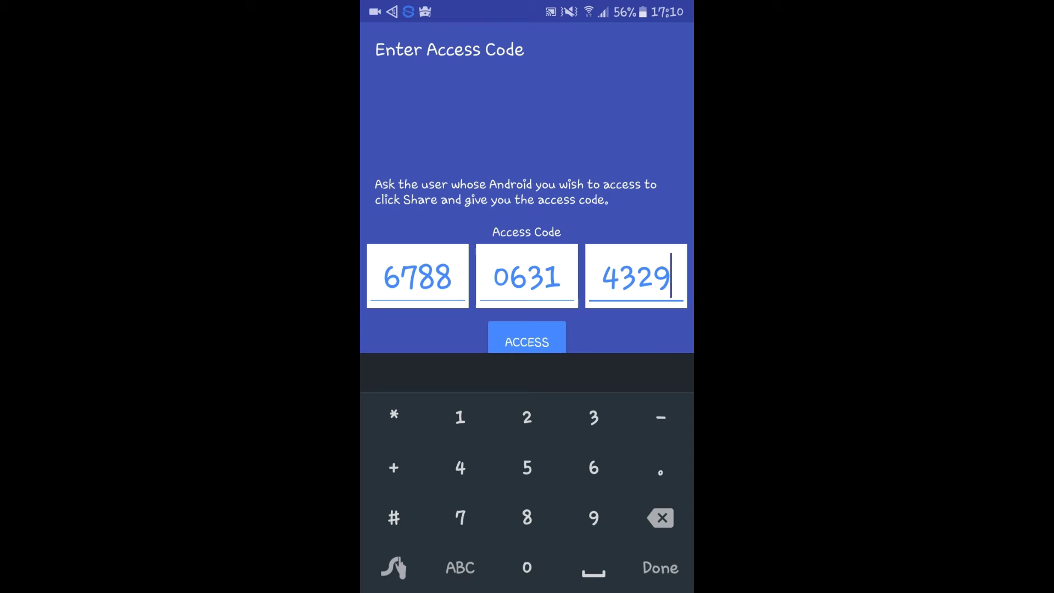
pyautogui.press('Return')
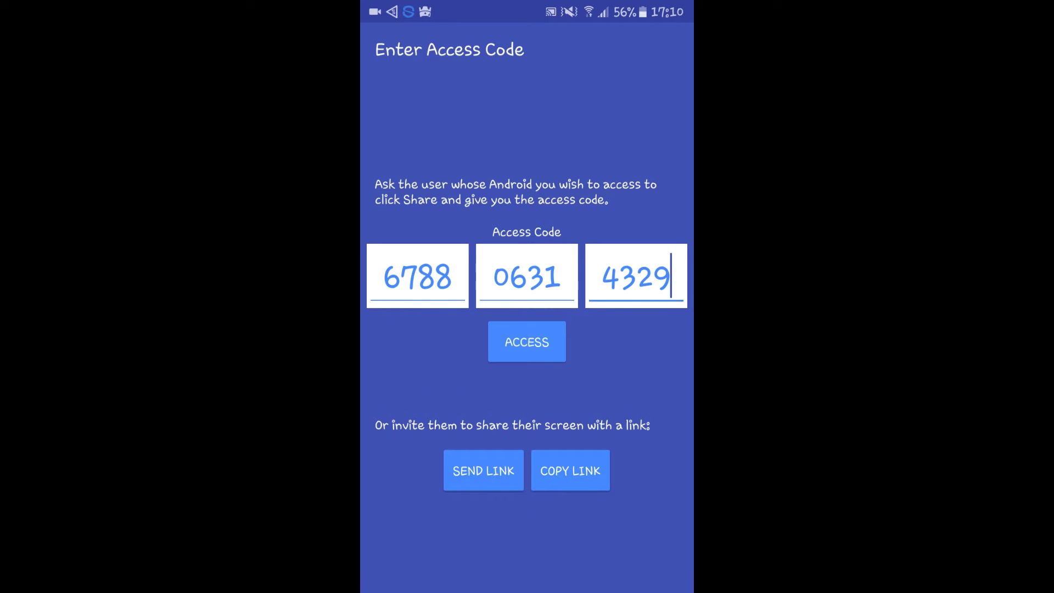
pyautogui.click(526, 341)
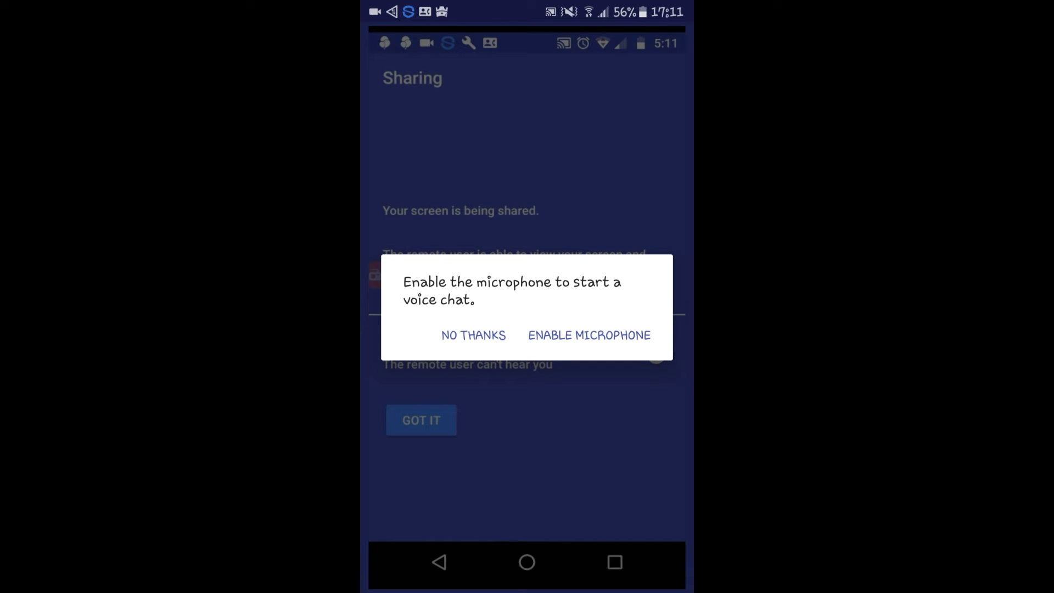
# Step: Decline the voice-chat microphone prompt with NO THANKS
pyautogui.click(474, 336)
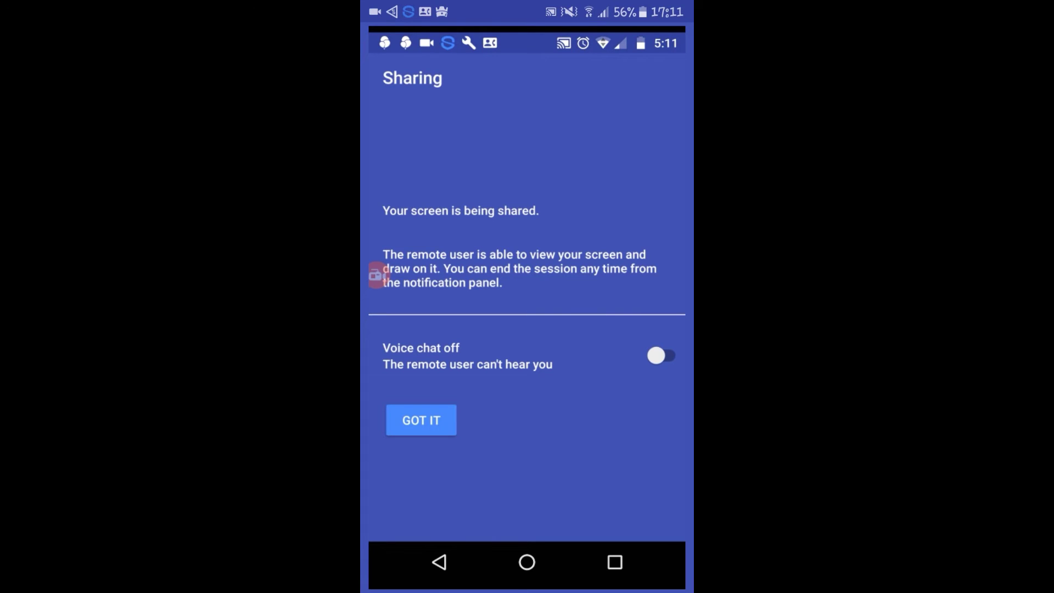
# Step: Send the remote phone to its home screen, dismissing Google Assistant
pyautogui.click(527, 562)
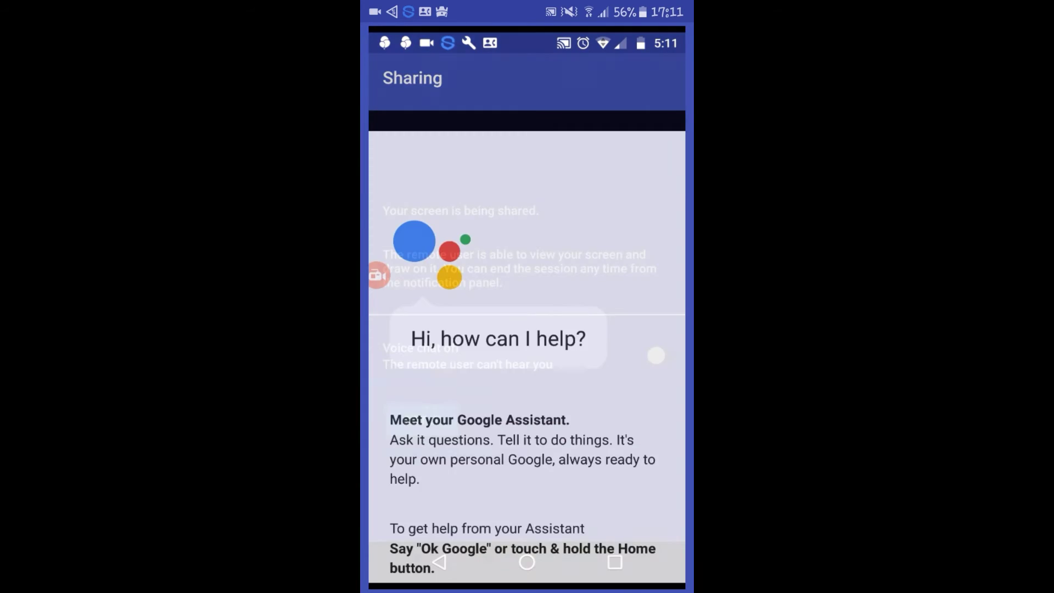
pyautogui.press('Escape')
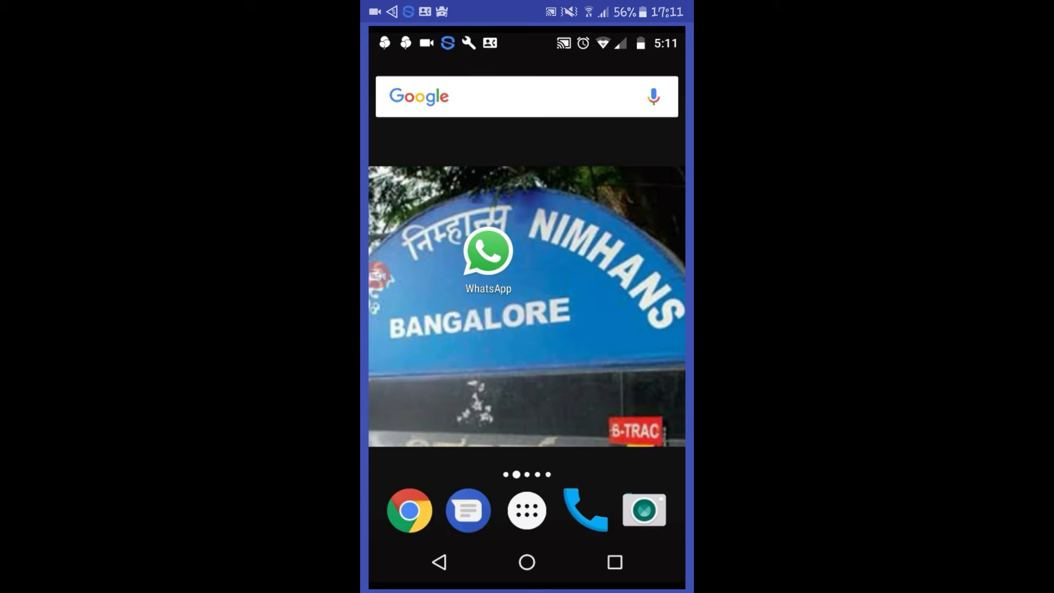
pyautogui.click(527, 562)
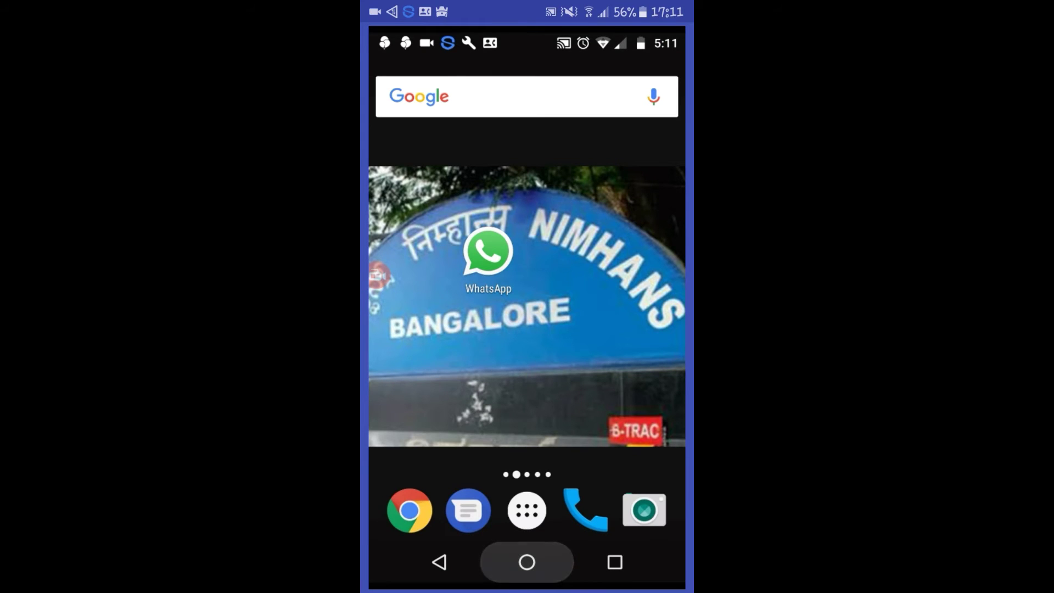
# Step: Open the remote phone's app drawer and draw a pink stroke over the app grid
pyautogui.click(526, 510)
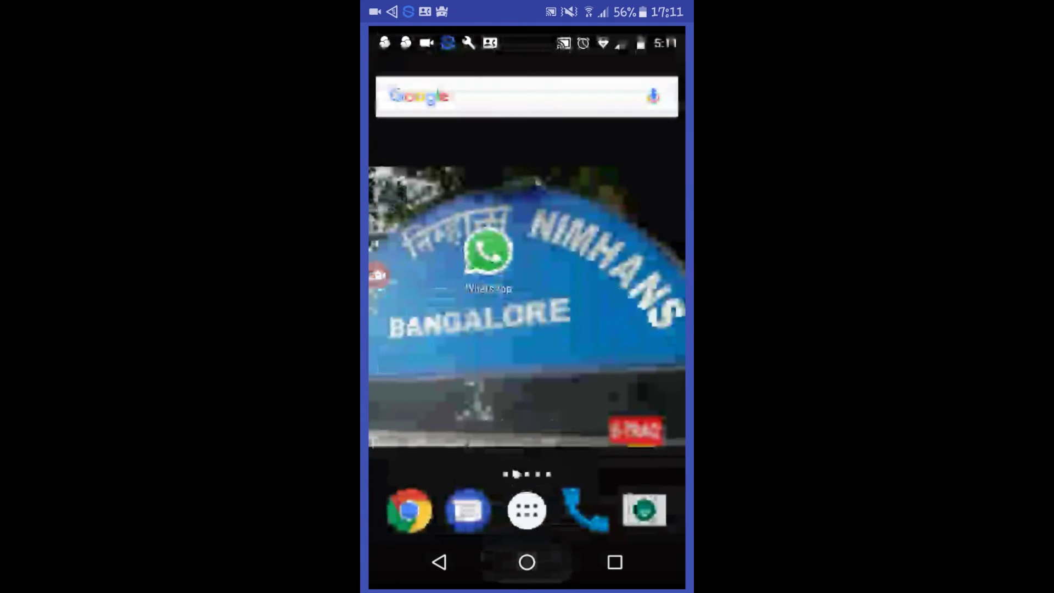
pyautogui.click(527, 510)
pyautogui.scroll(-3, 527, 313)
pyautogui.scroll(-5, 527, 313)
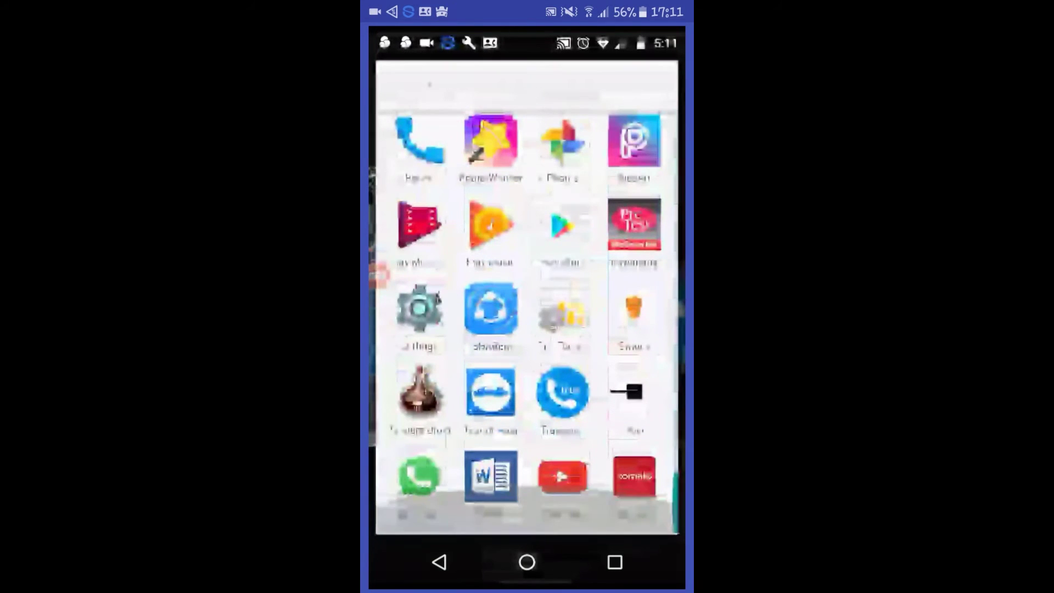
pyautogui.click(526, 562)
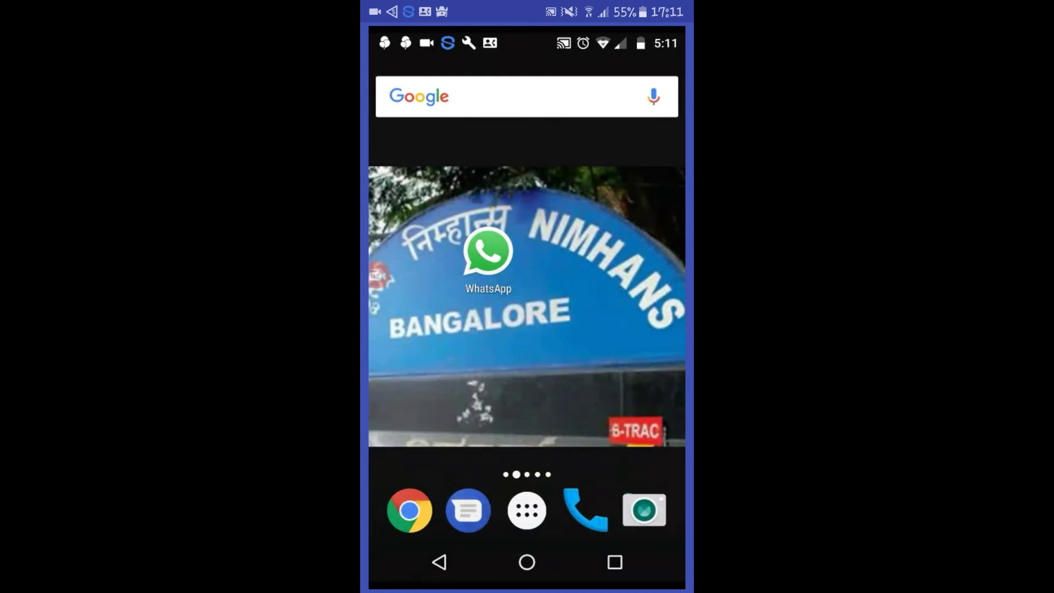
pyautogui.click(527, 510)
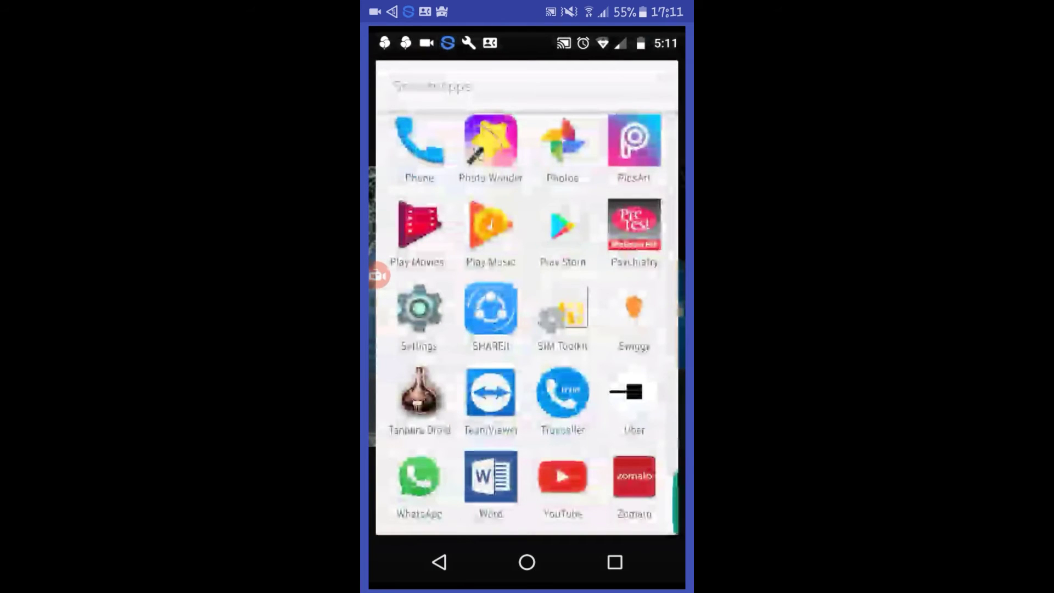
pyautogui.moveTo(577, 356); pyautogui.dragTo(583, 431)
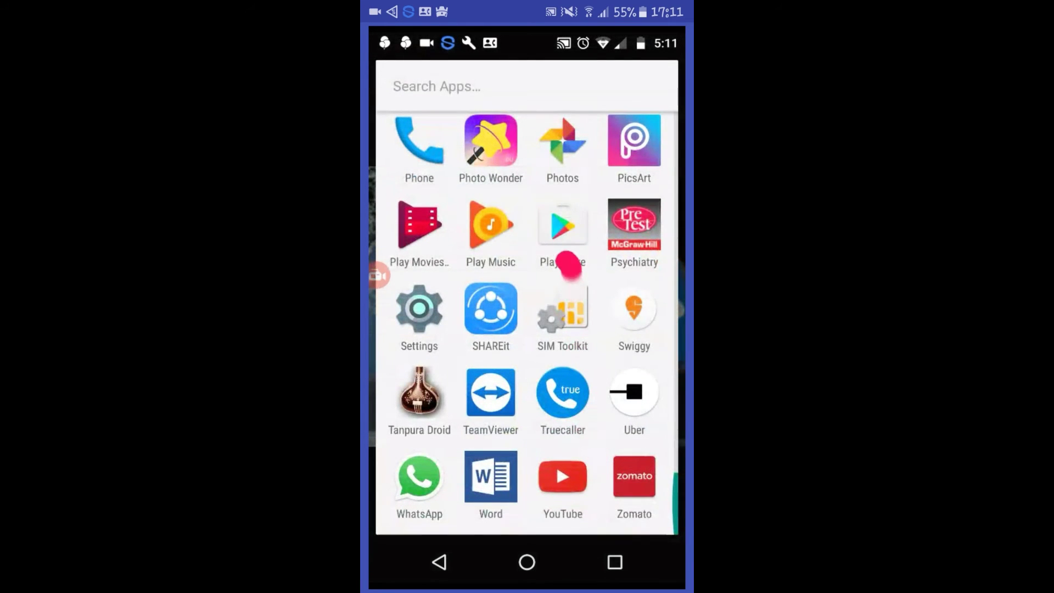